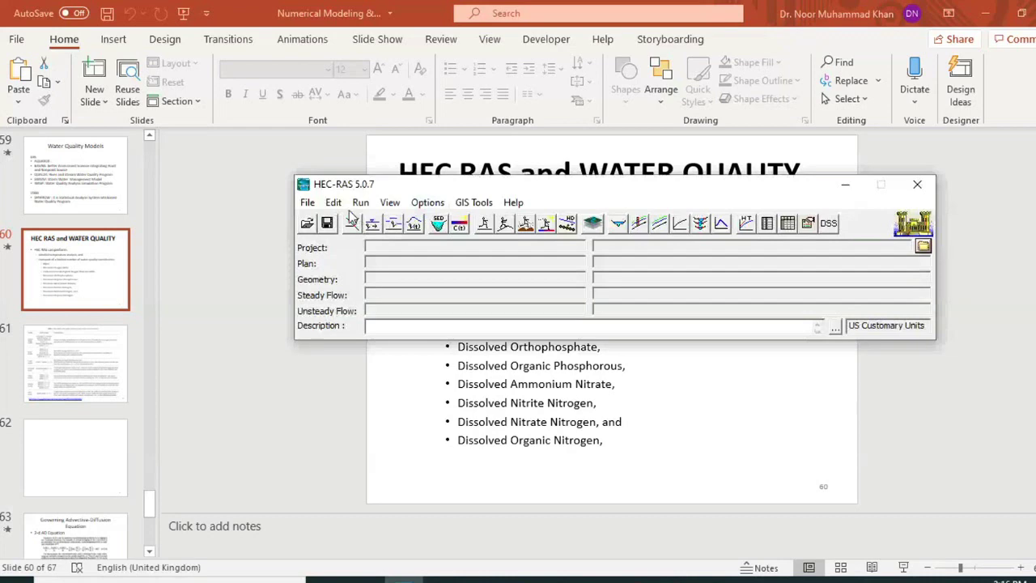
- Open the Water Quality Data editor from the main-window toolbar
left_click(460, 229)
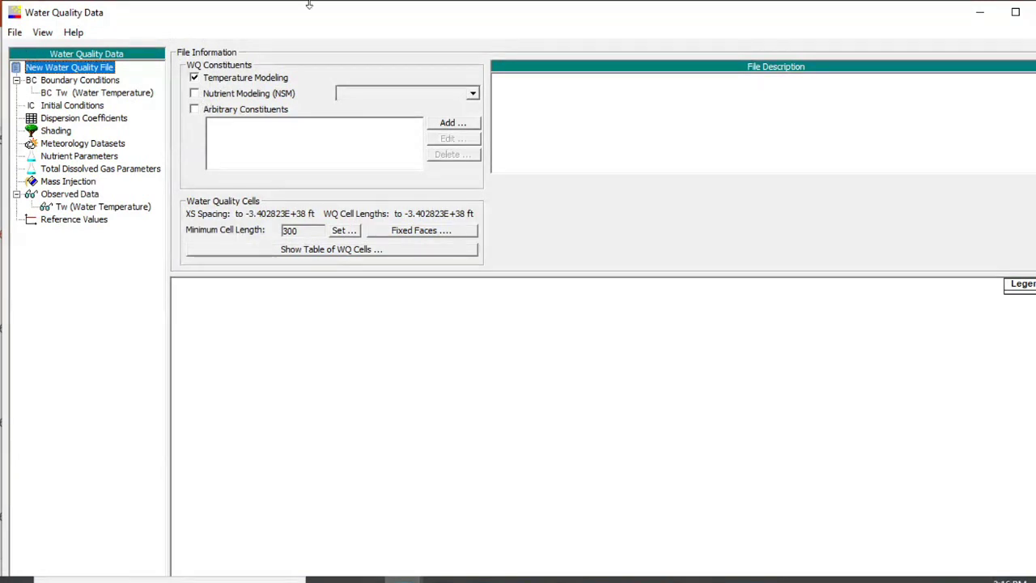
- Toggle Nutrient (NSM) and Temperature Modeling on and off, leaving both unchecked
left_click(217, 97)
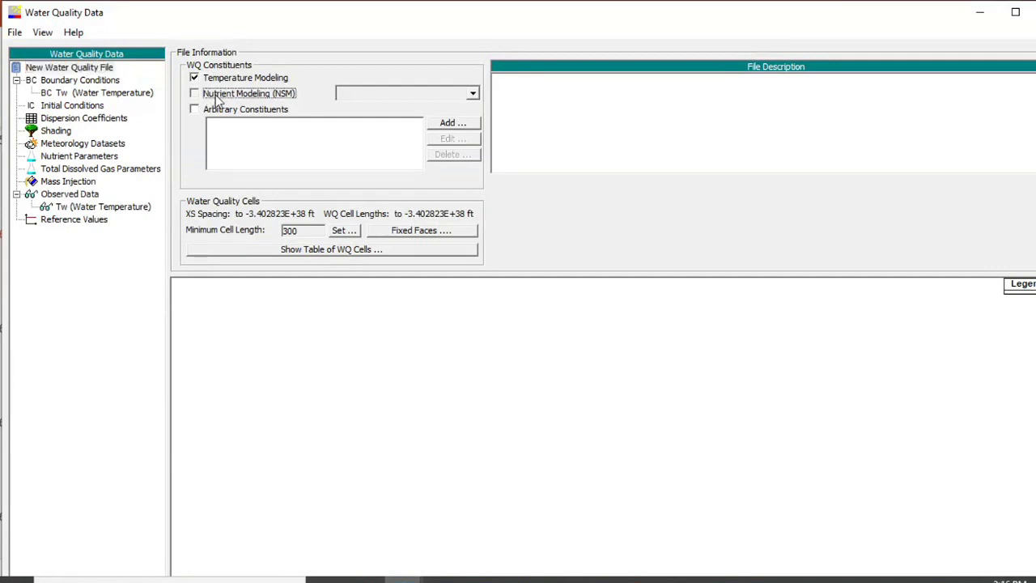
left_click(217, 97)
left_click(228, 80)
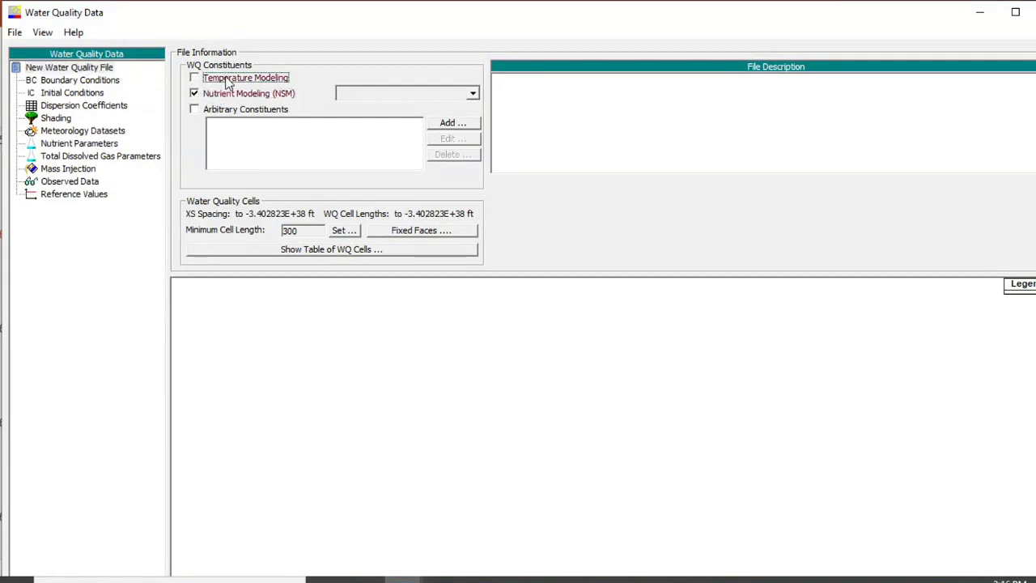
left_click(228, 80)
left_click(213, 81)
left_click(220, 94)
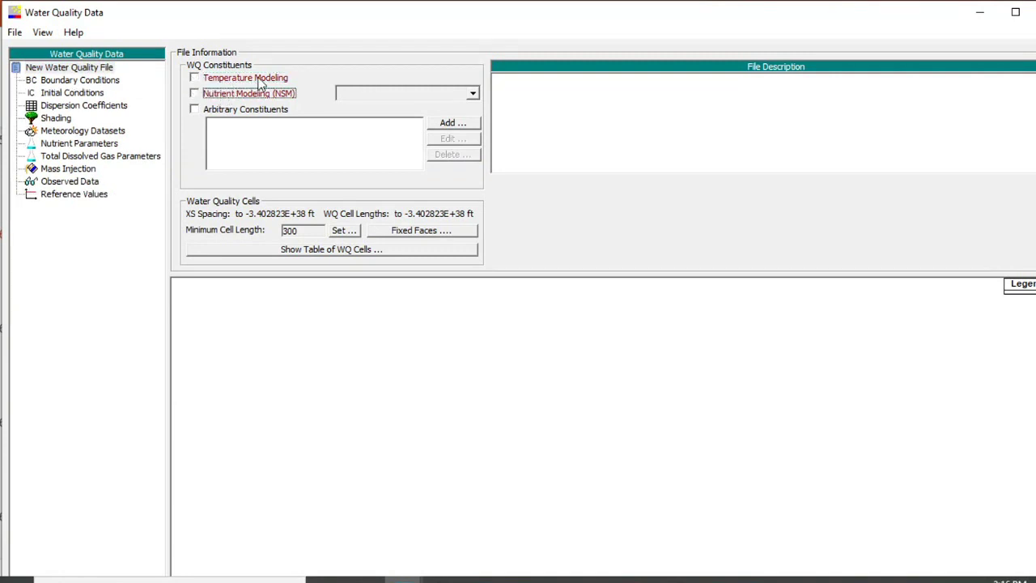
- Cycle Arbitrary Constituents, NSM and Temperature through on and off, ending with all unchecked
left_click(221, 111)
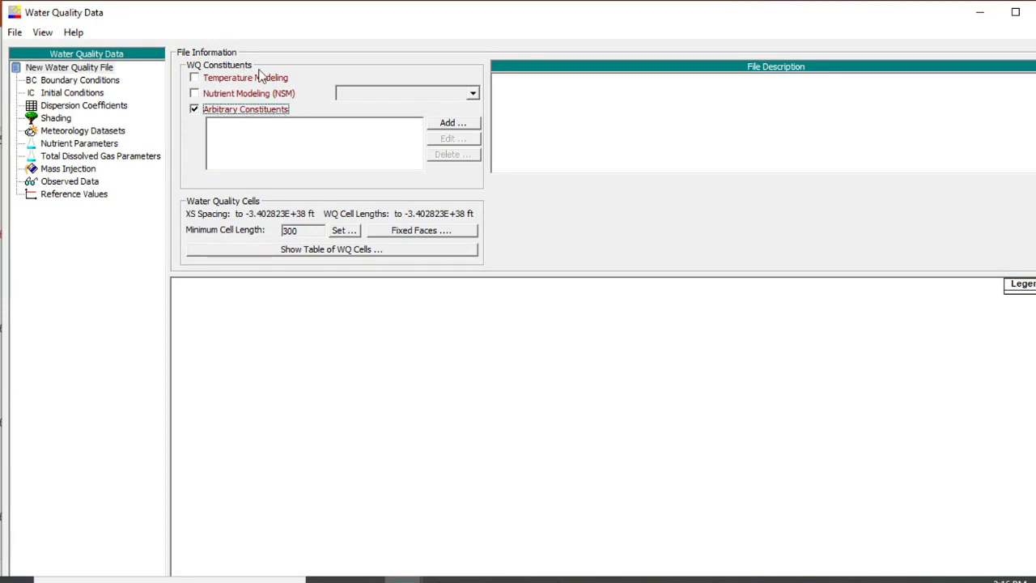
left_click(207, 111)
left_click(209, 95)
left_click(215, 79)
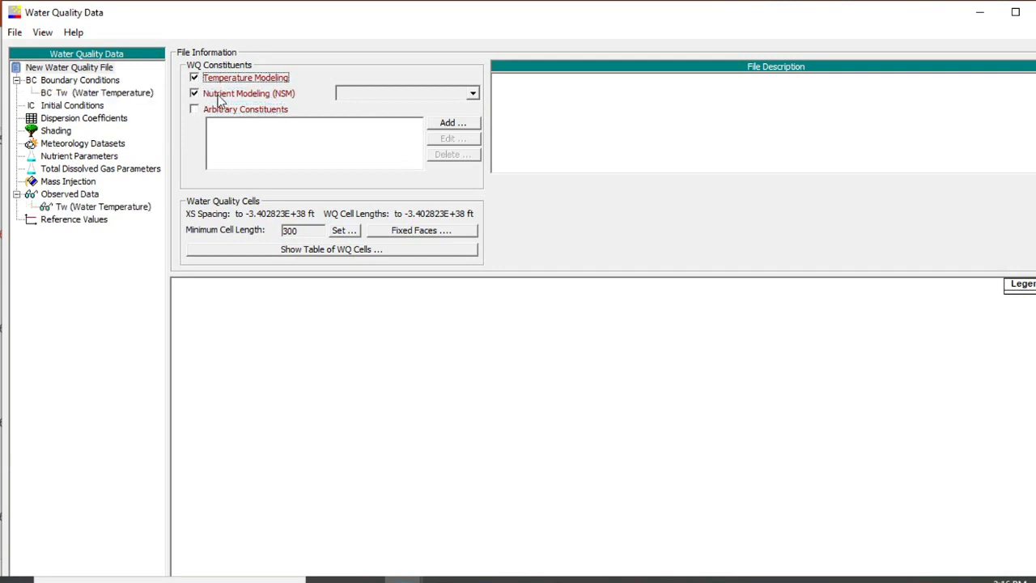
left_click(235, 108)
left_click(228, 94)
left_click(227, 79)
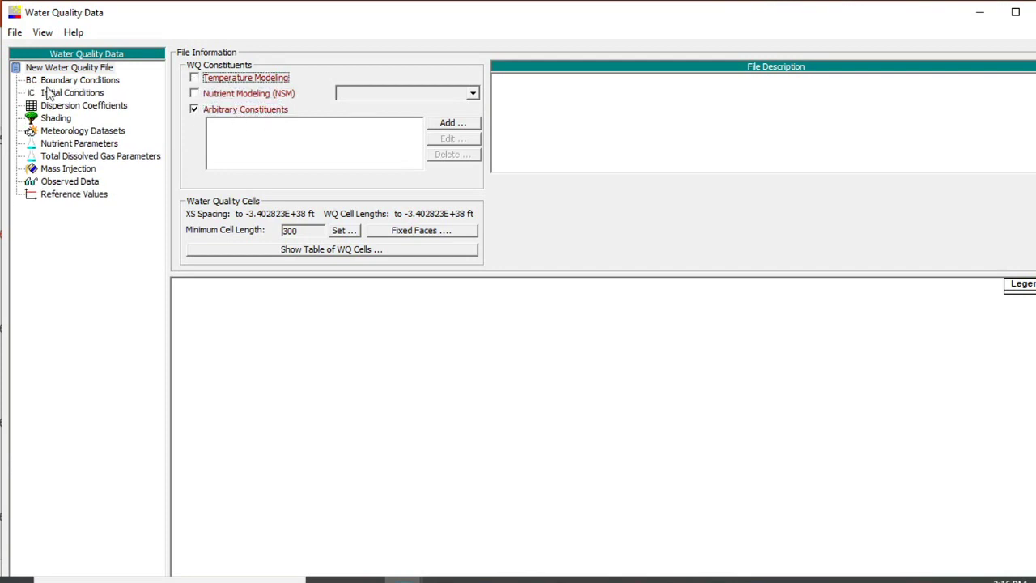
left_click(249, 114)
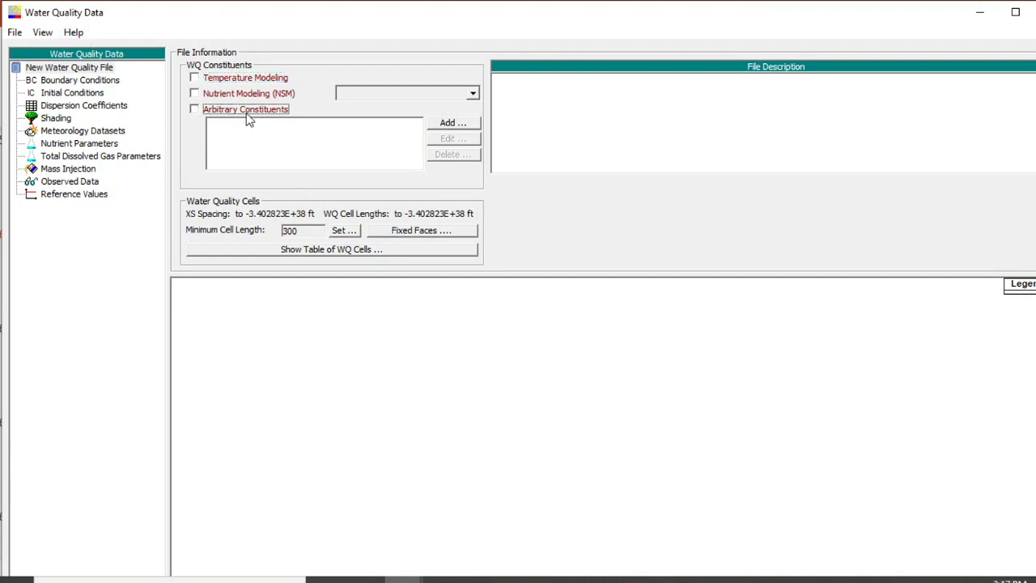
- Step through the Boundary Conditions, Initial Conditions and Dispersion Coefficients pages
left_click(71, 81)
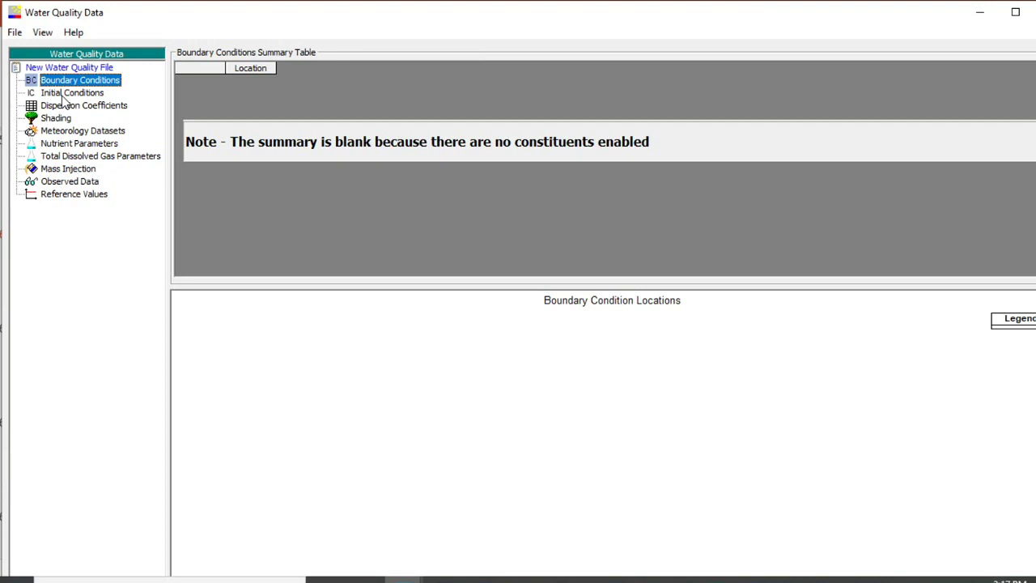
left_click(63, 96)
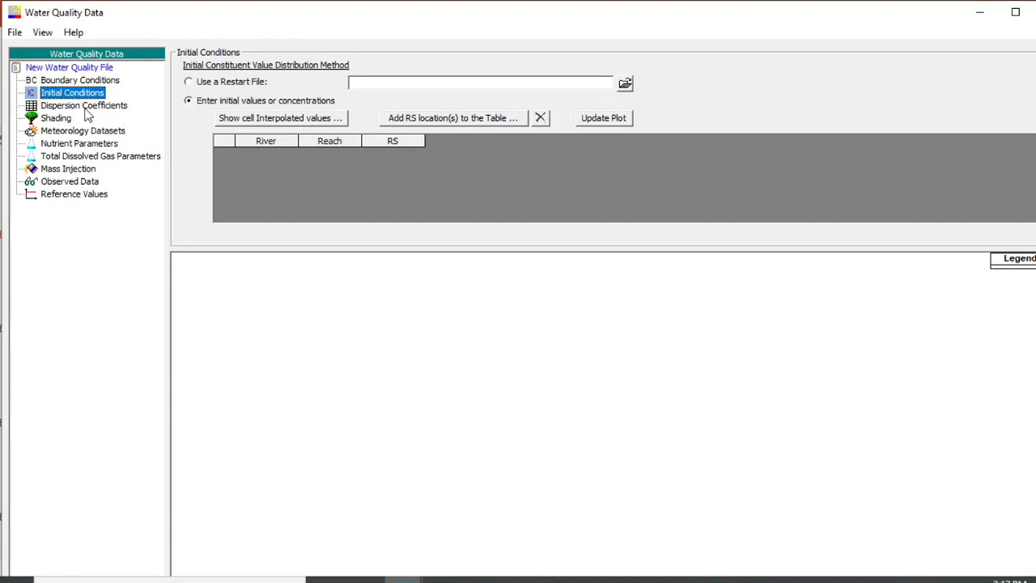
left_click(86, 108)
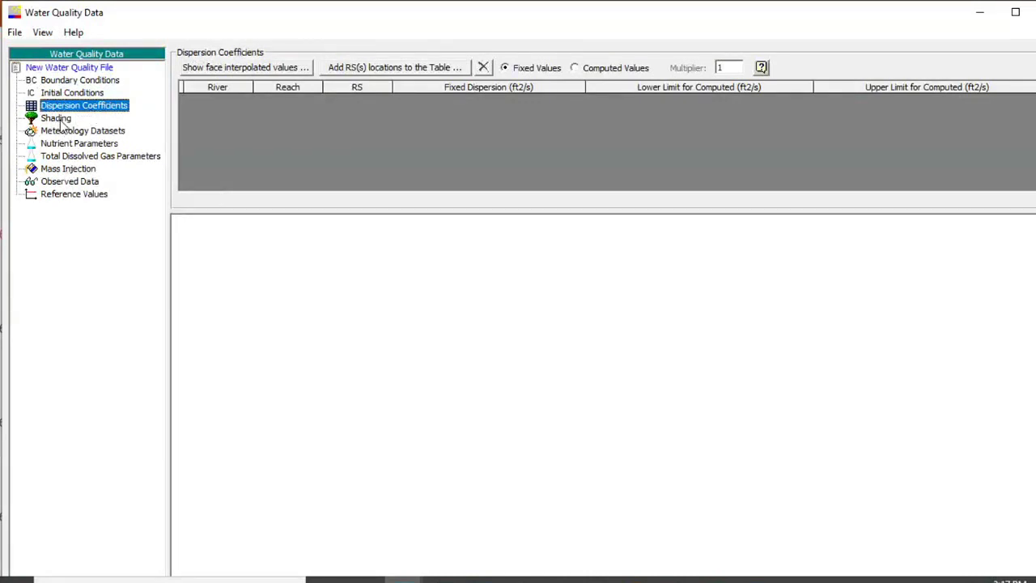
- Glance at Riparian Shading, then view Meteorology Datasets and the Nutrient Parameters table
left_click(59, 121)
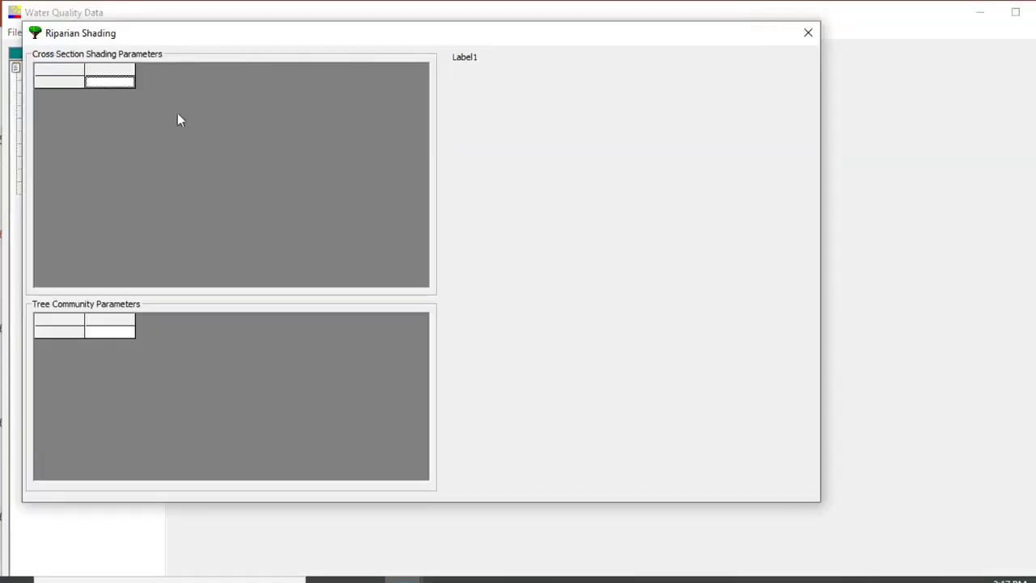
left_click(802, 37)
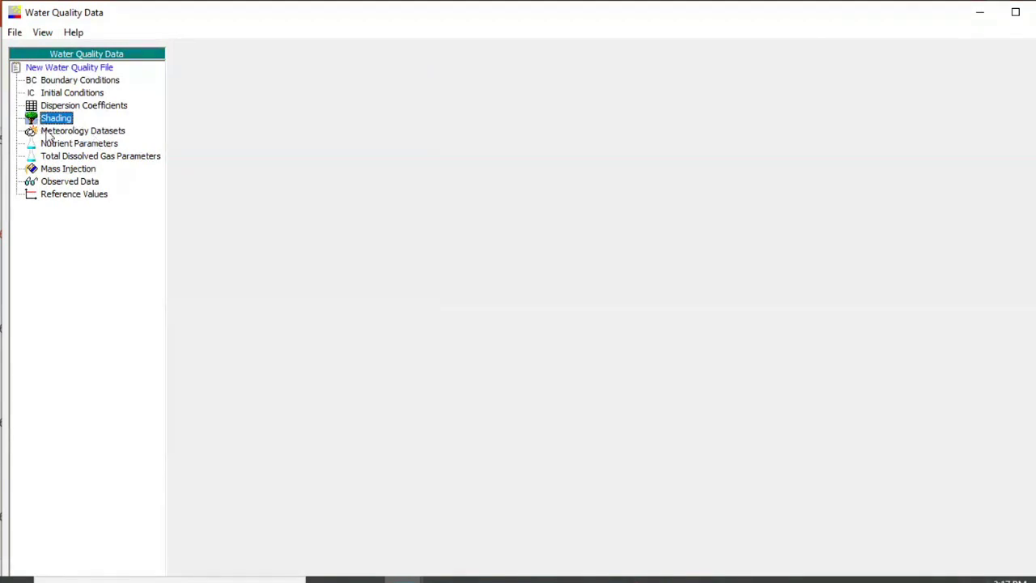
left_click(49, 132)
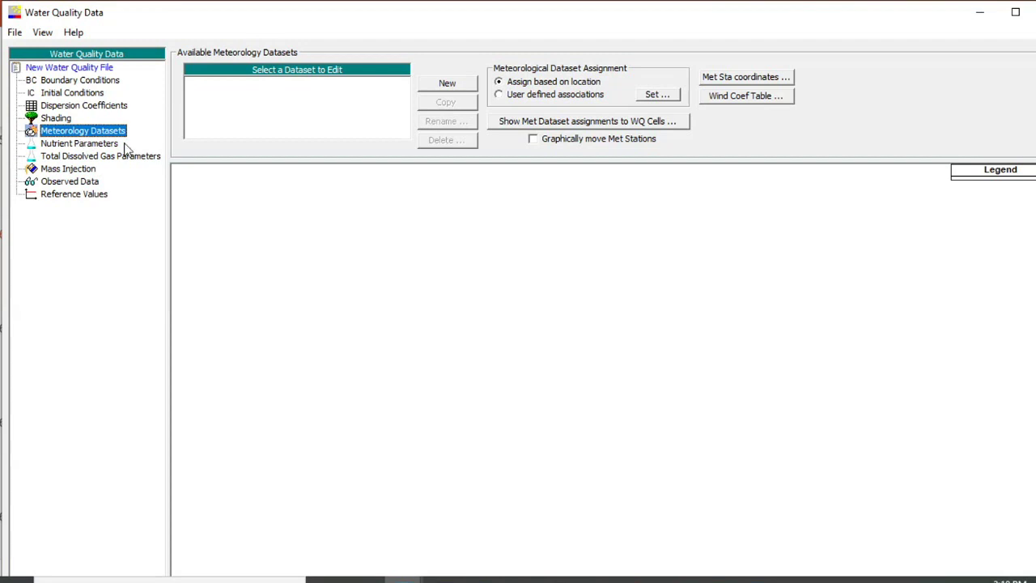
left_click(96, 146)
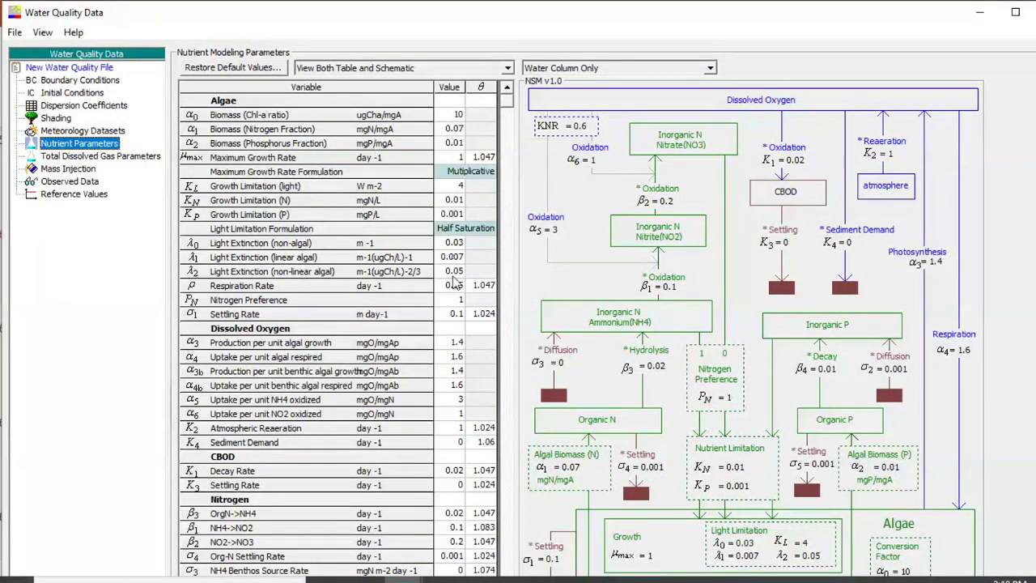
- Check default ranges for algal light extinction and the oxygen production and uptake parameters
left_click(453, 259)
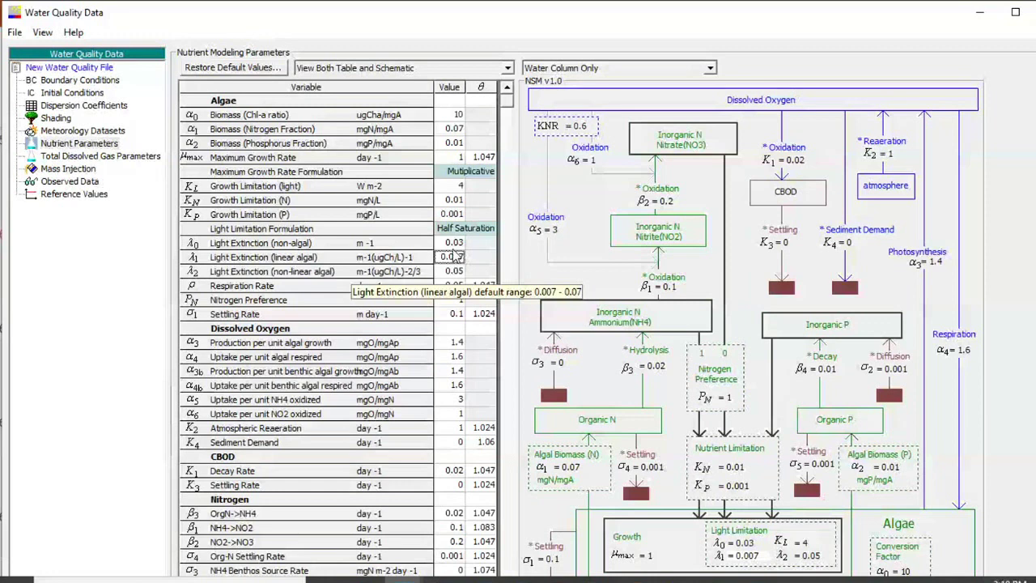
left_click(455, 344)
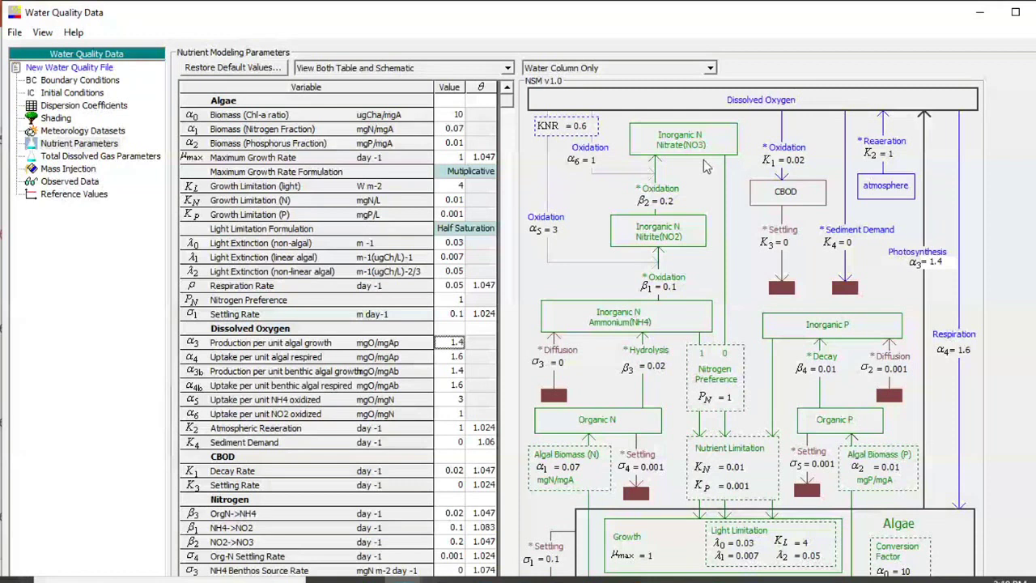
left_click(455, 361)
left_click(459, 372)
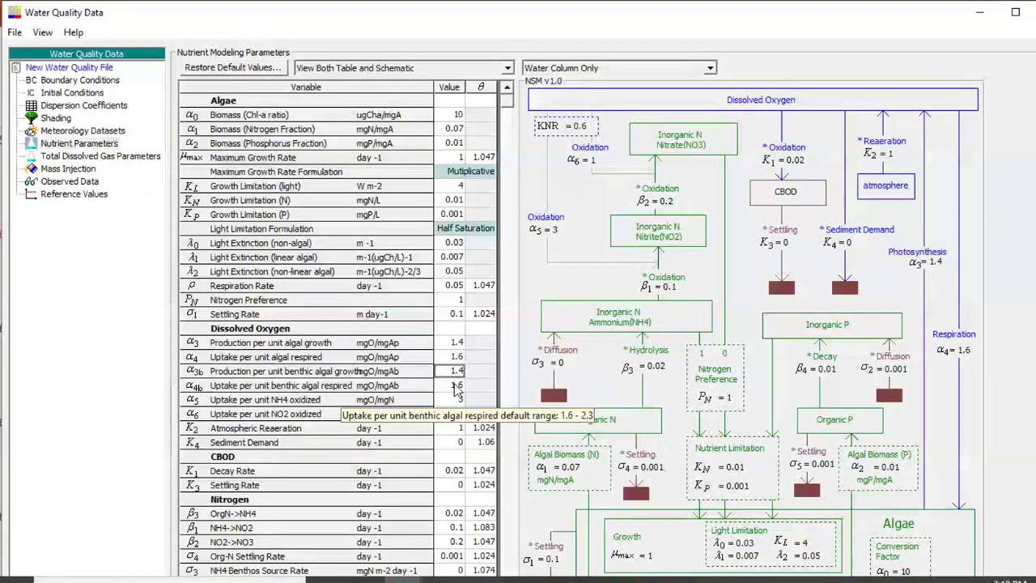
left_click(458, 400)
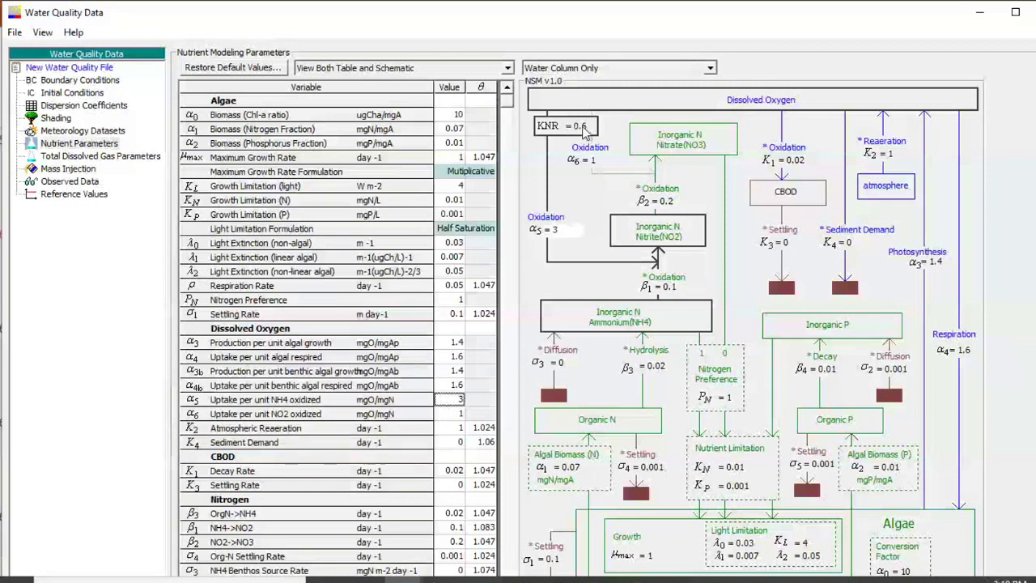
mouse_move(560, 235)
- Accept the Total Dissolved Gas parameters, then browse Mass Injection, Reference Values and Observed Data
left_click(56, 155)
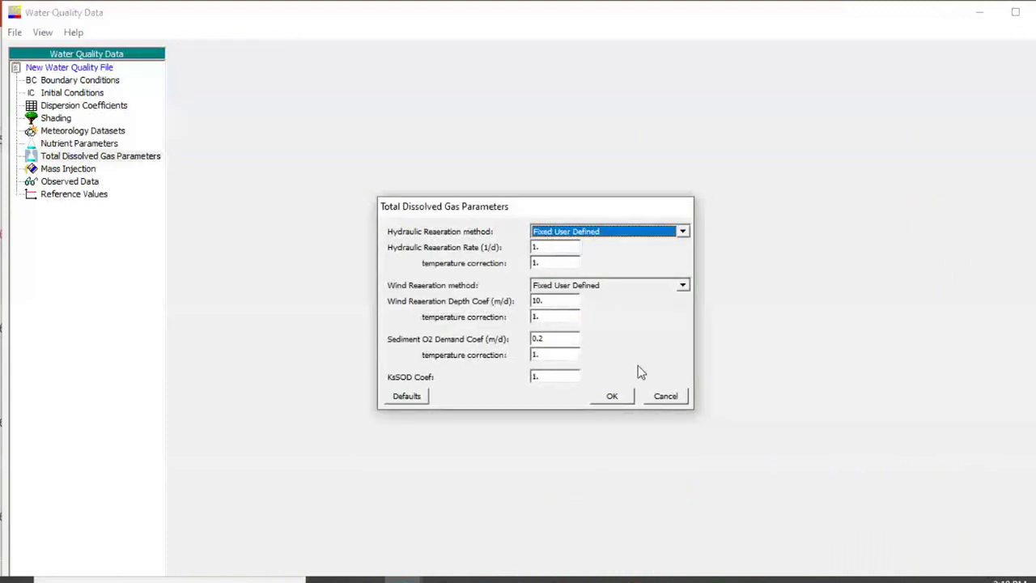
left_click(620, 396)
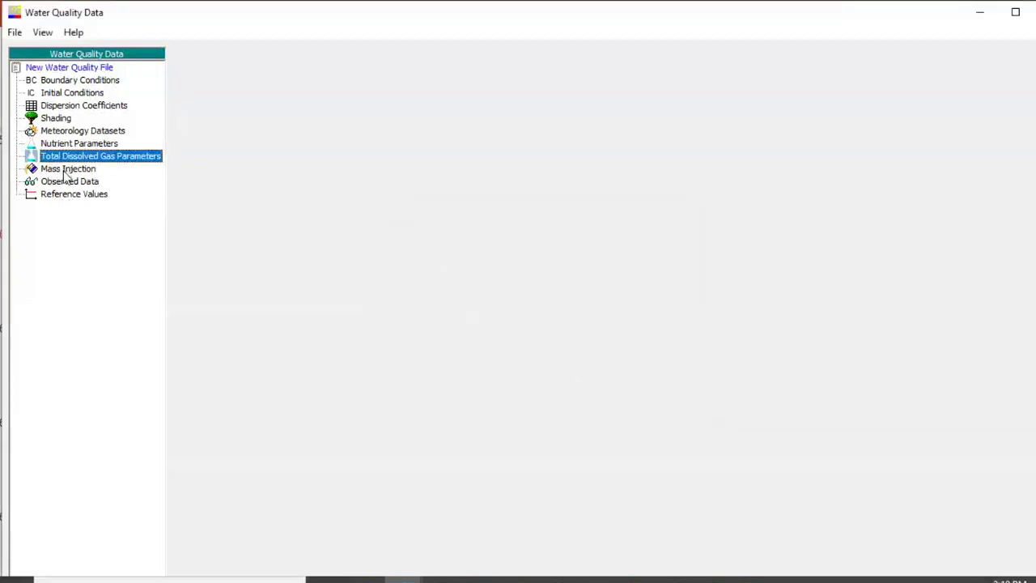
left_click(67, 170)
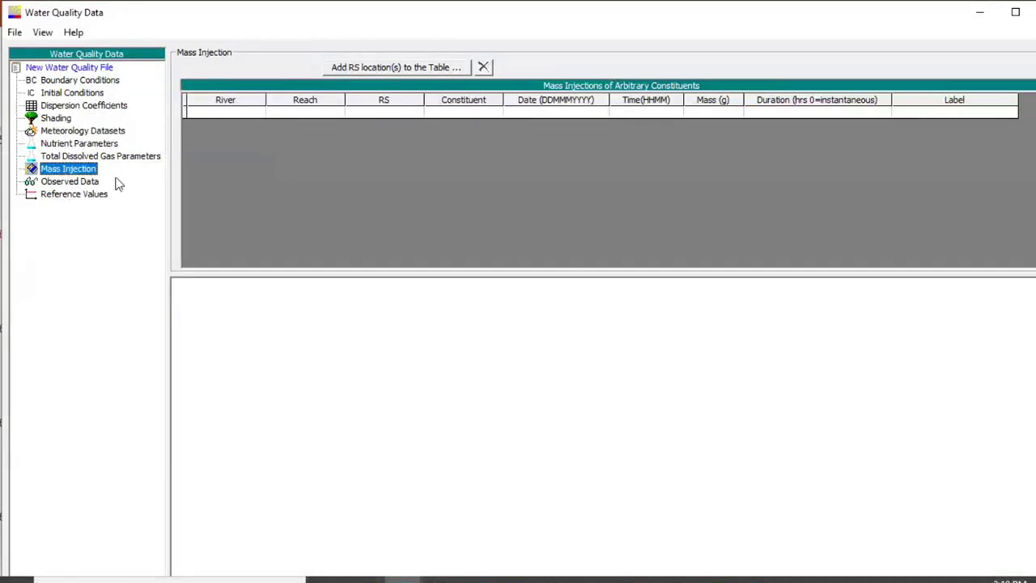
left_click(69, 183)
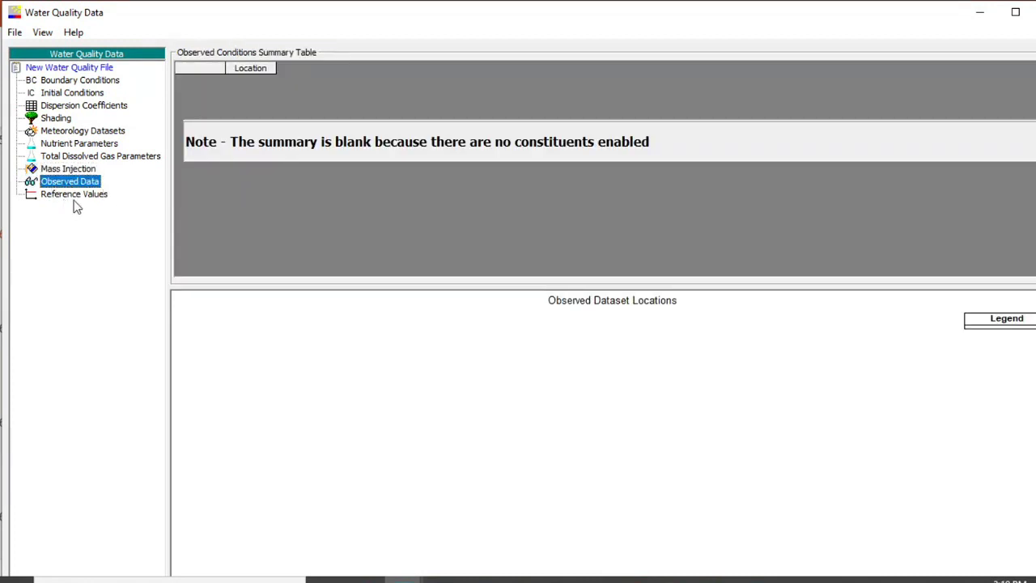
left_click(65, 197)
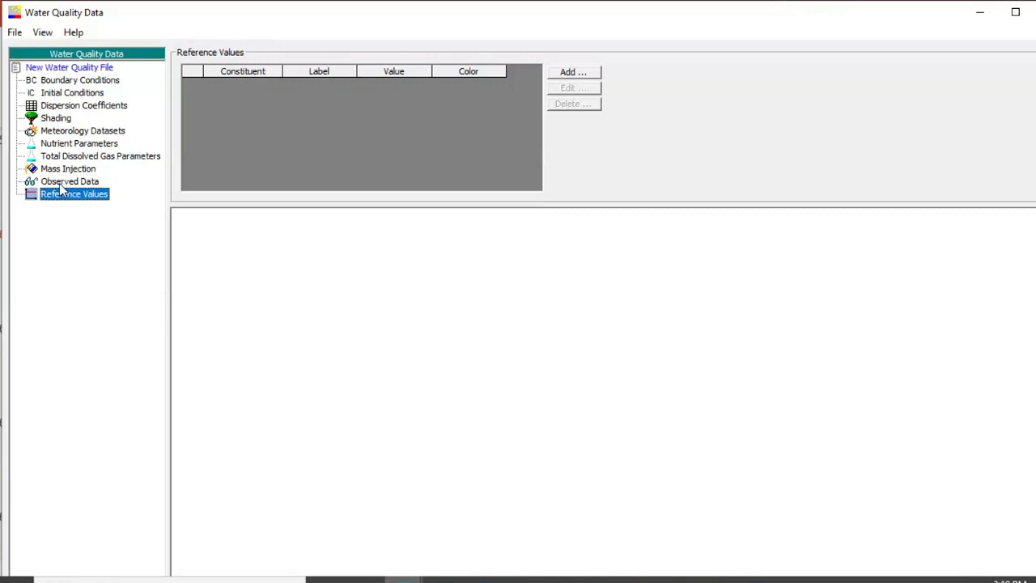
left_click(59, 183)
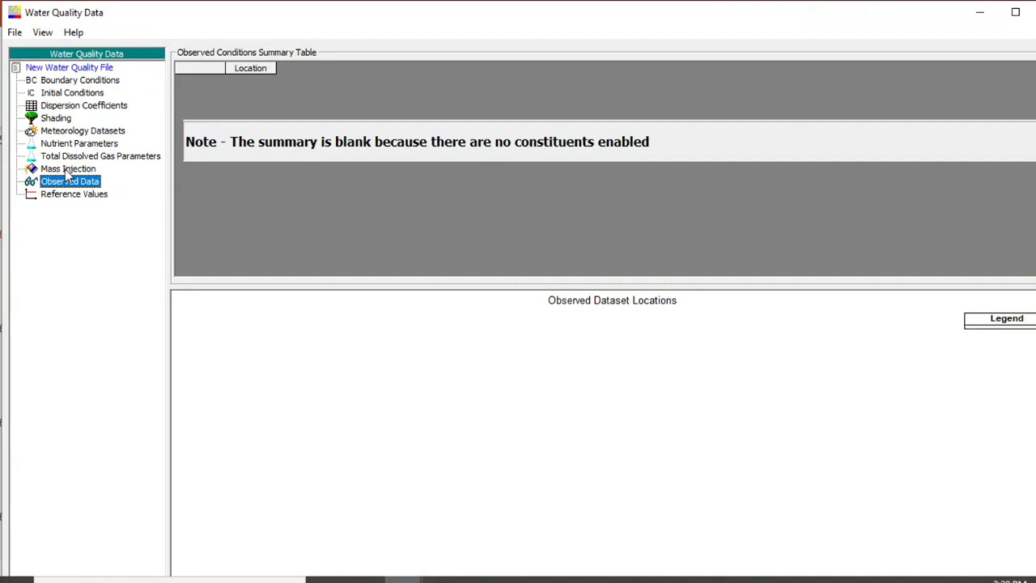
- Revisit Mass Injection and Observed Data, then move the Water Quality Data window left
left_click(68, 170)
left_click(69, 182)
left_click_drag(909, 12, 914, 46)
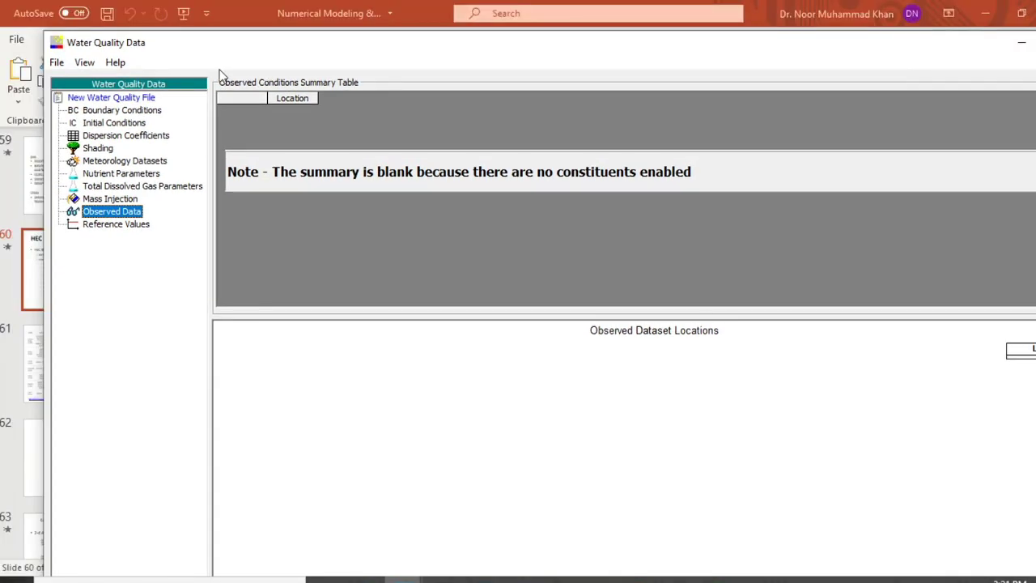
left_click_drag(275, 46, 250, 41)
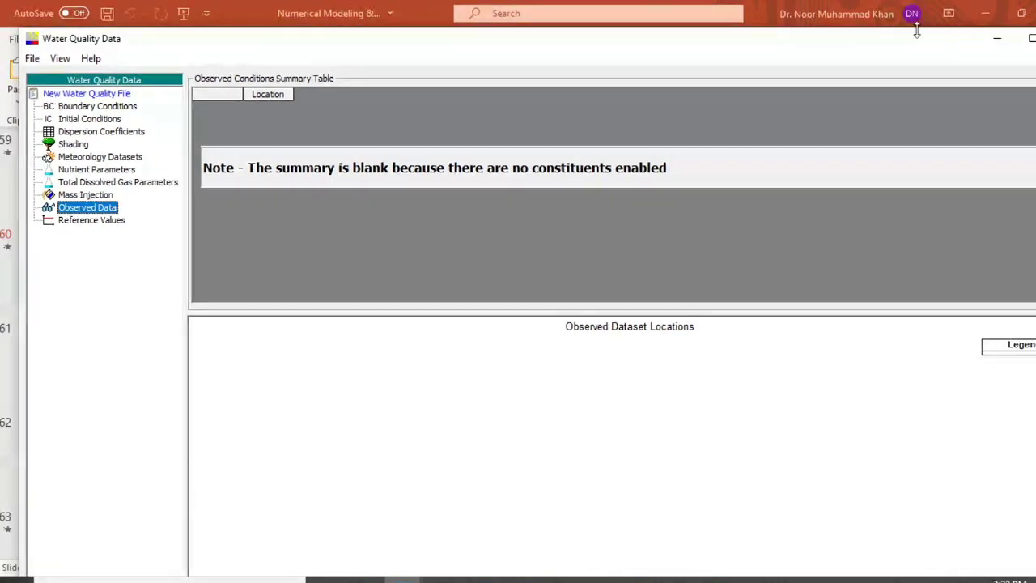